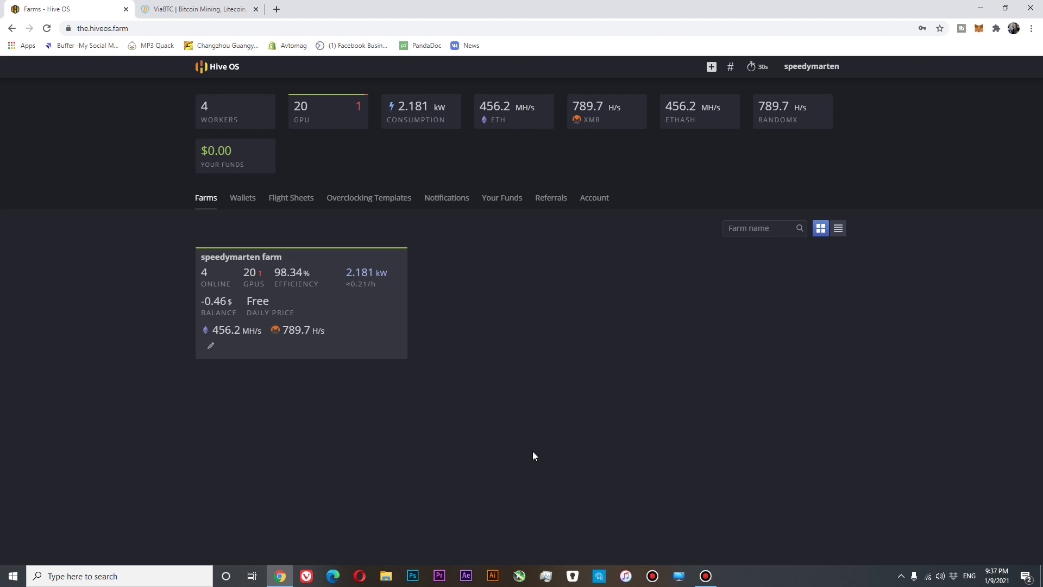
Step: Open the farm and then the NewAmd worker's detail page
click(346, 301)
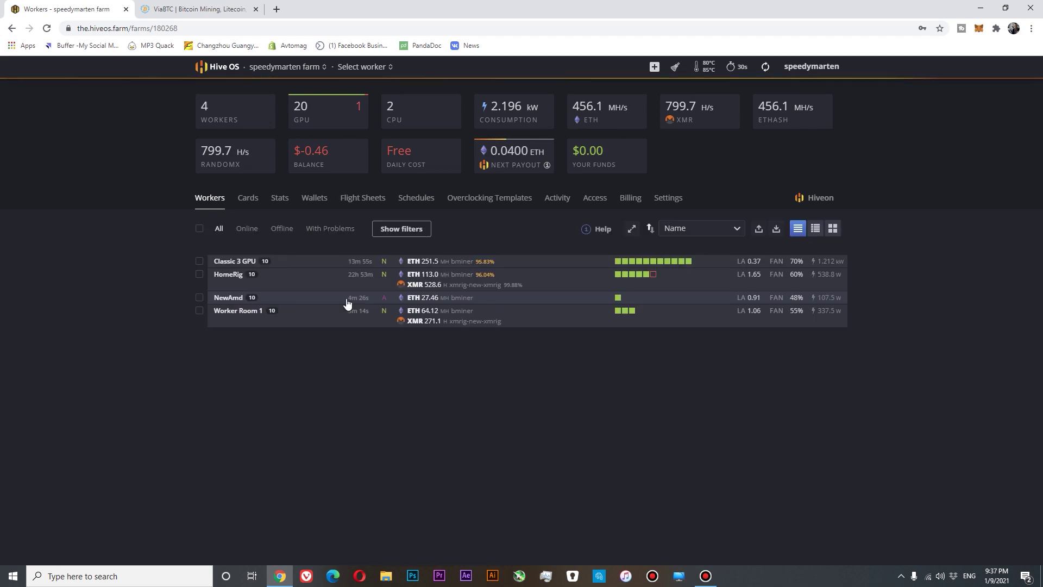
click(229, 299)
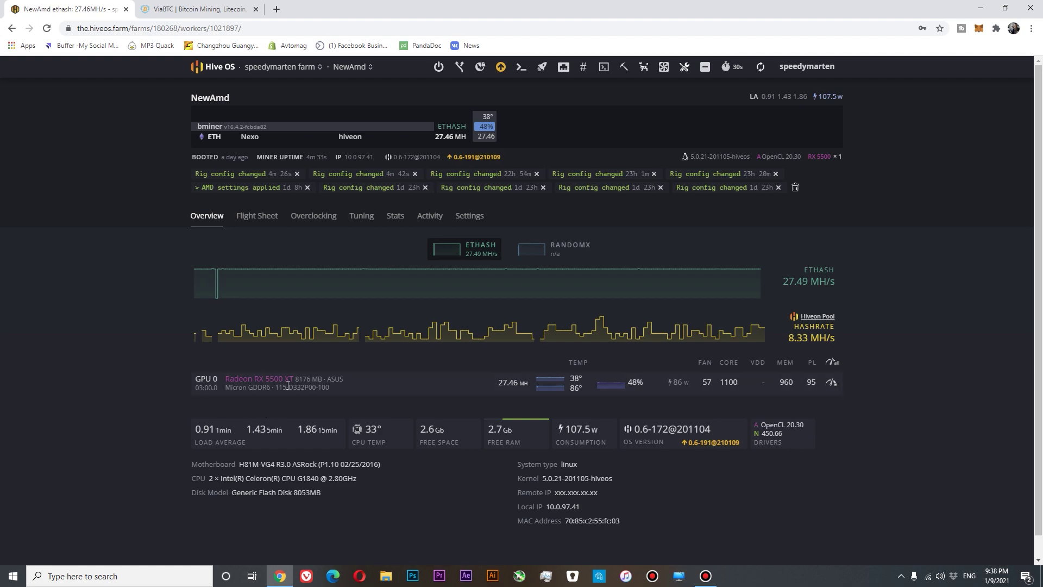
Step: Open NewAmd's current flight sheet for editing
click(249, 217)
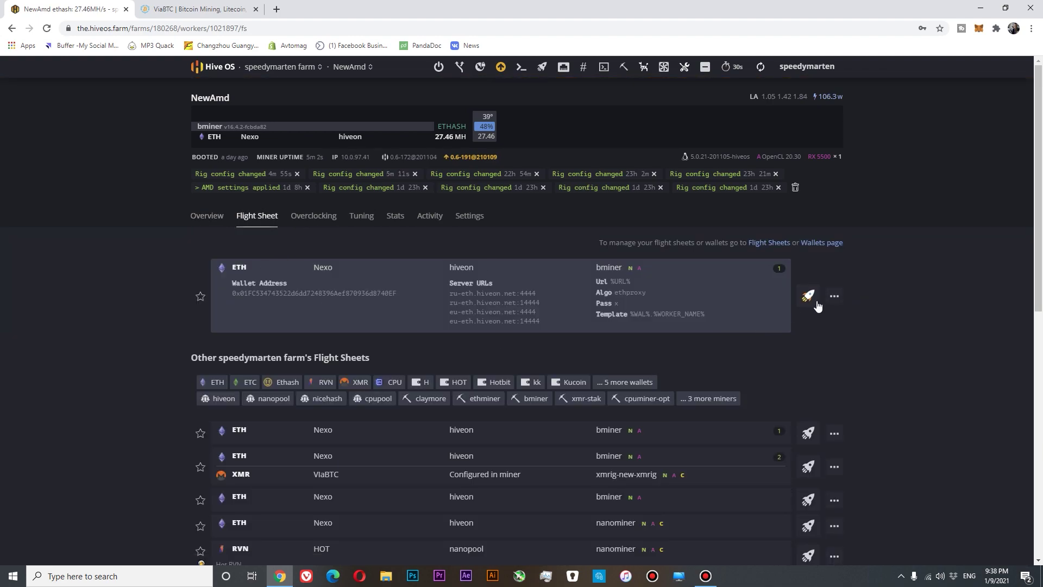
click(834, 296)
click(805, 318)
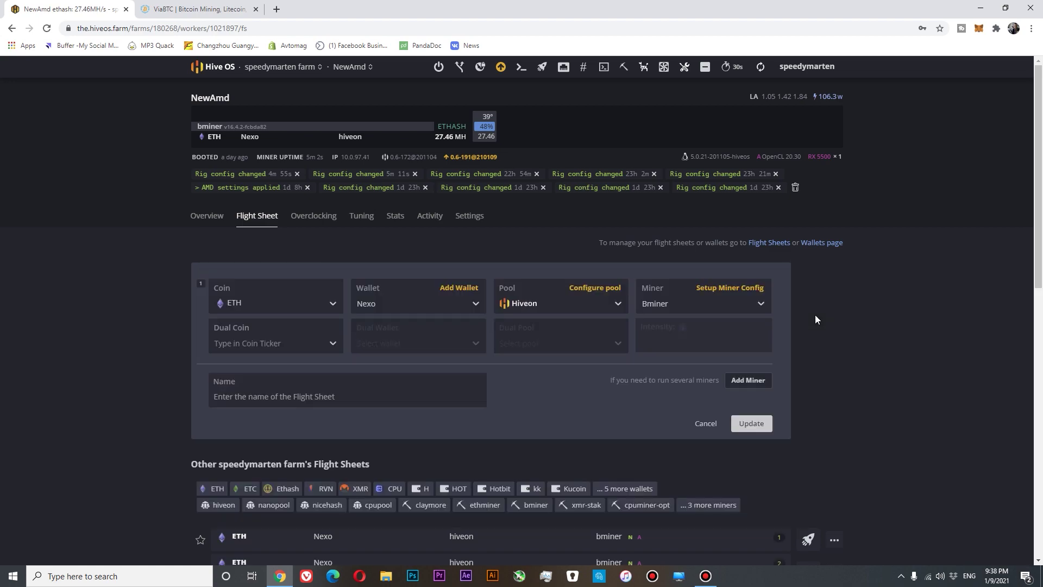
Step: Add a second miner row with coin XMR and start creating a new XMR wallet
click(747, 380)
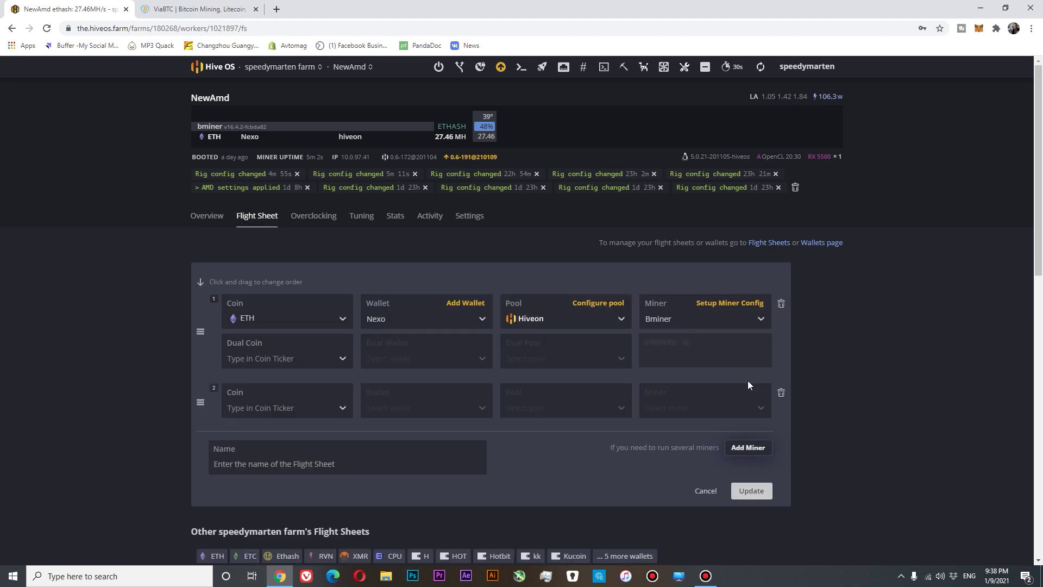
click(337, 406)
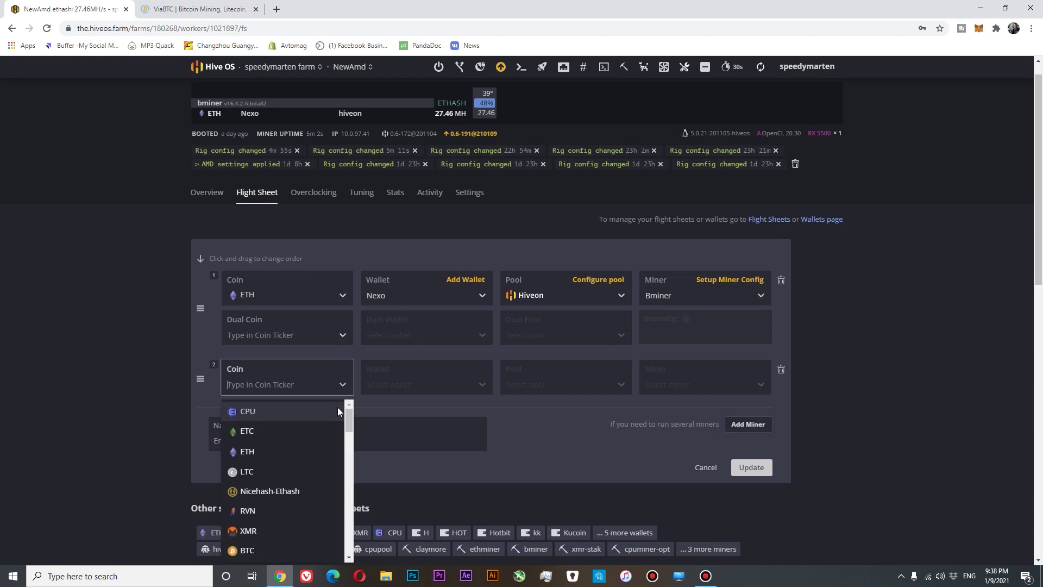
click(278, 527)
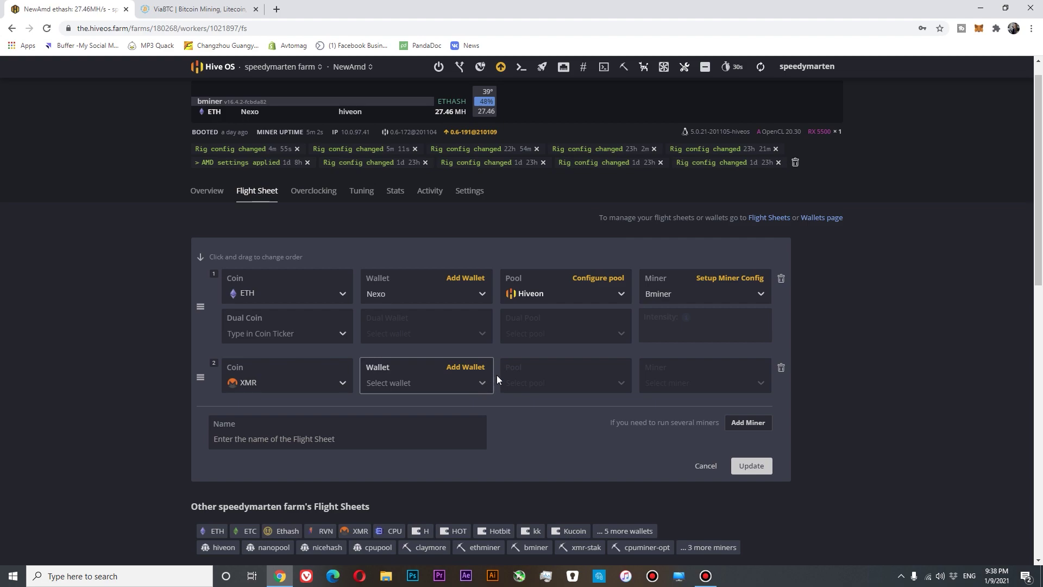
click(464, 368)
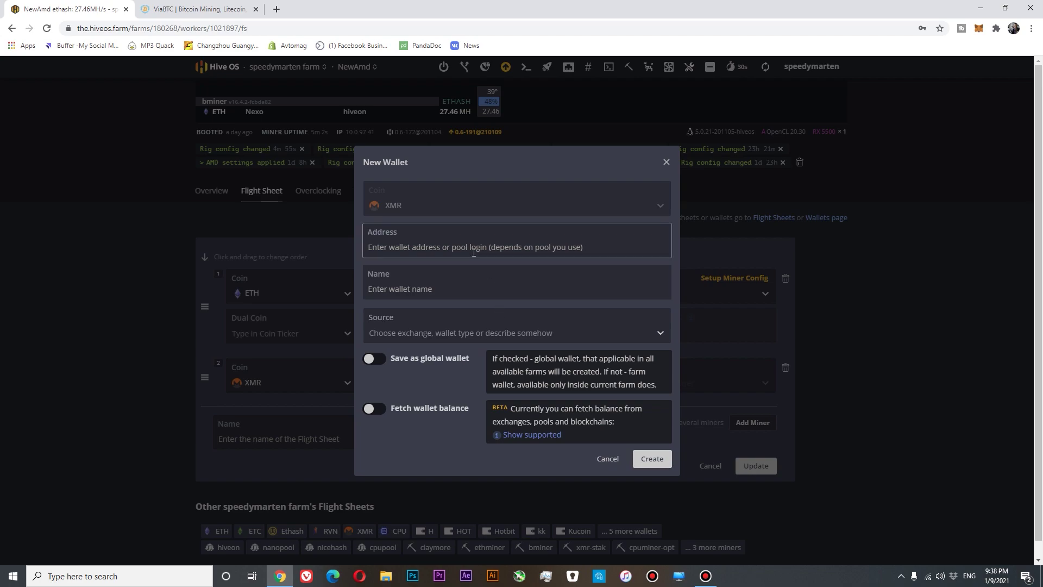
Step: Open ViaBTC's XMR pool dashboard and find the stratum URL stratum+tcp://xmr.viabtc.com:8888
click(196, 11)
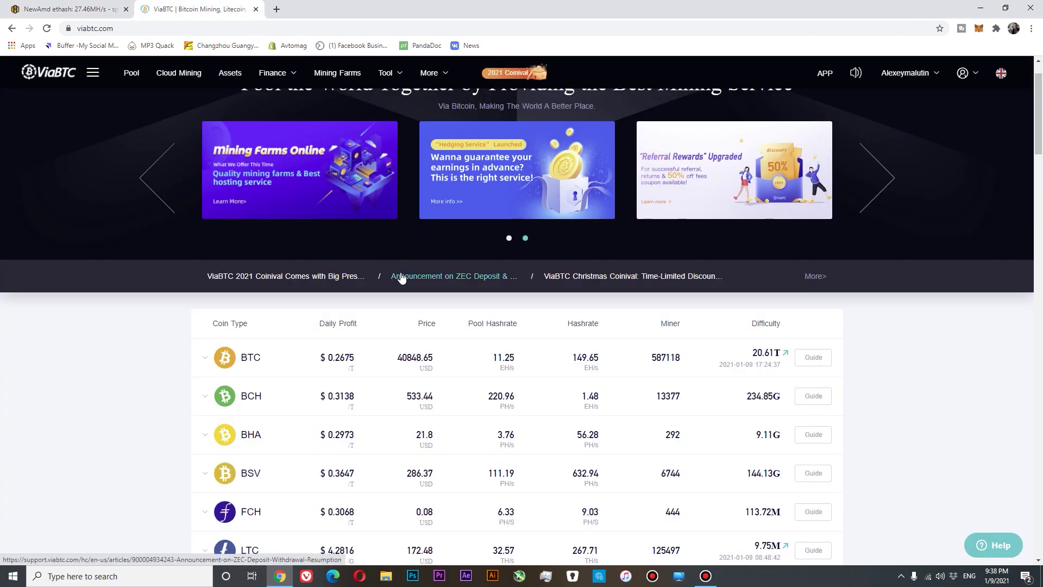
scroll(401, 278, up, 1)
click(130, 74)
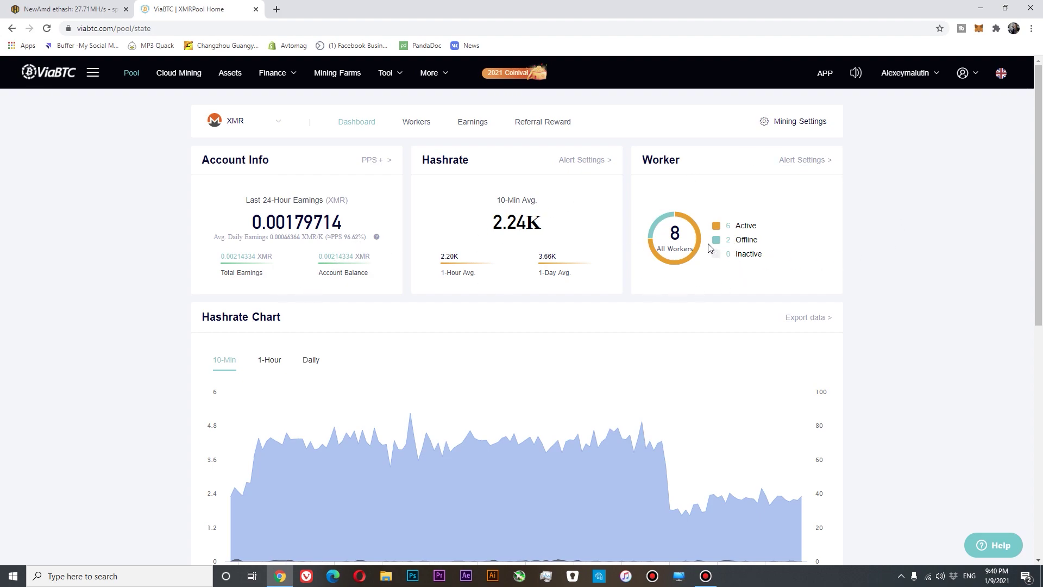
scroll(756, 253, down, 5)
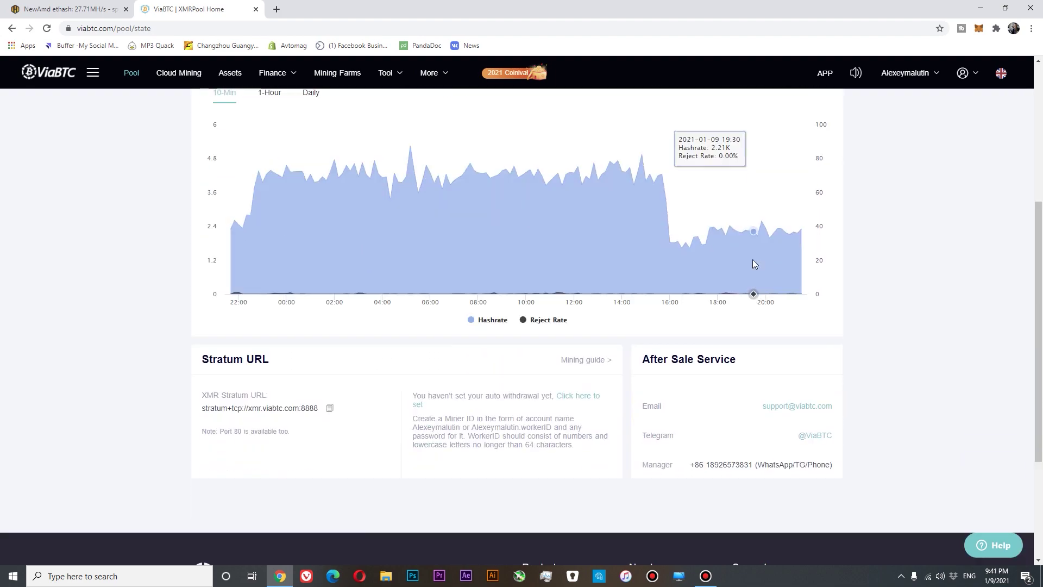
scroll(754, 264, down, 3)
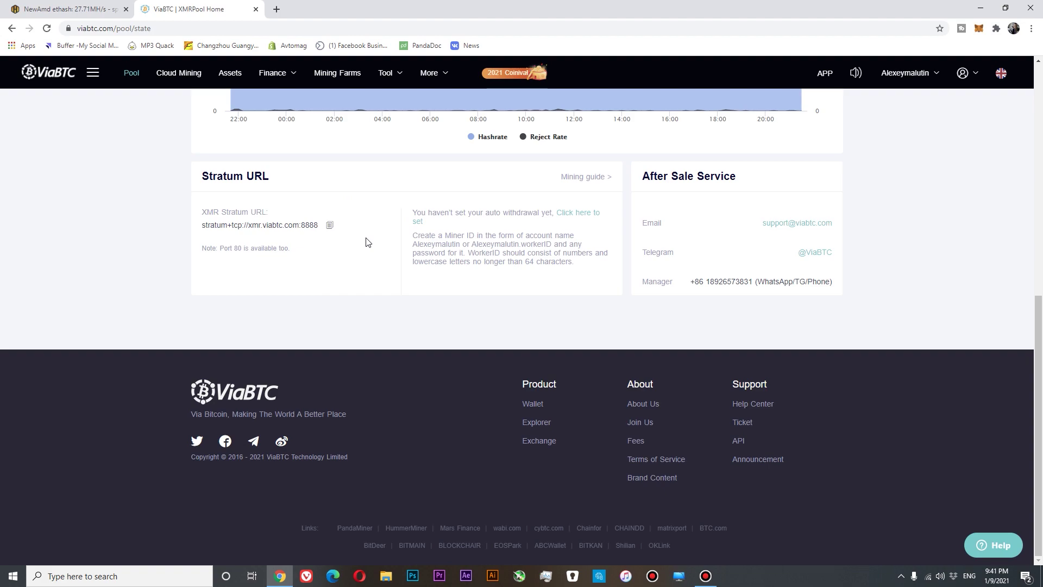
scroll(367, 242, up, 6)
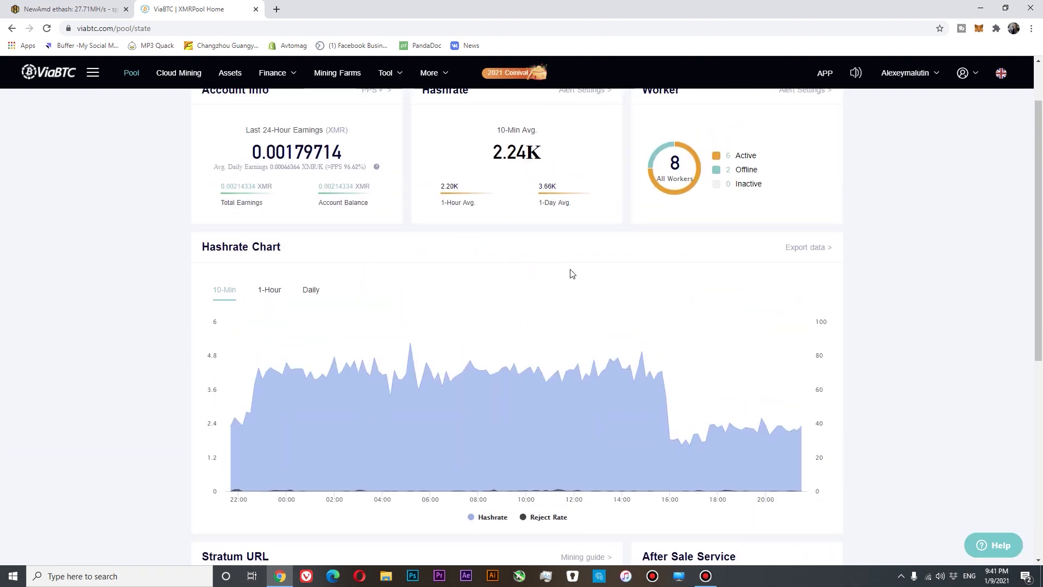
mouse_move(918, 74)
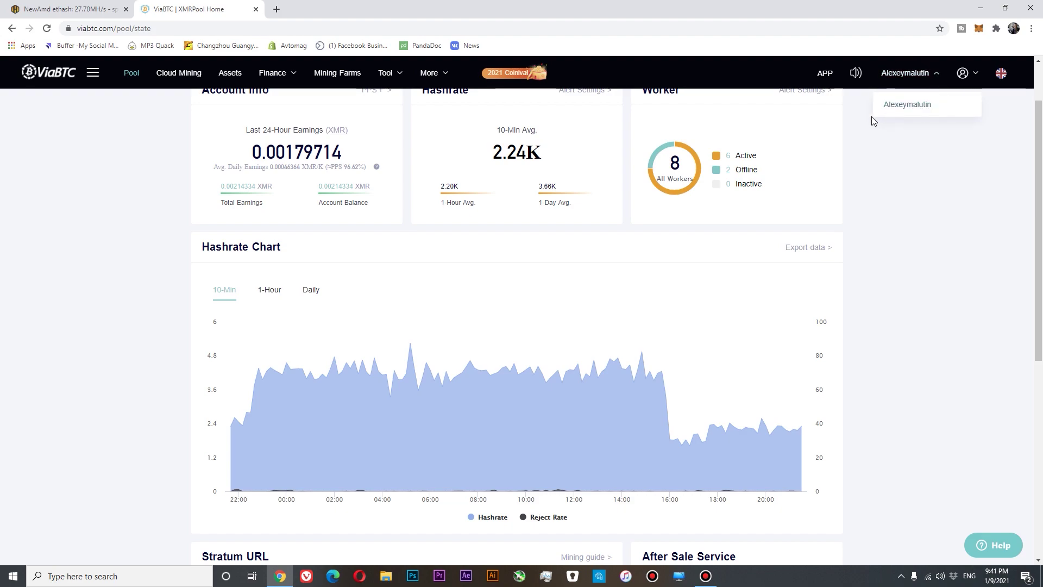
Step: Create the XMR wallet 'ViaBTC TEST MXR' with the ViaBTC account login as its address
click(86, 11)
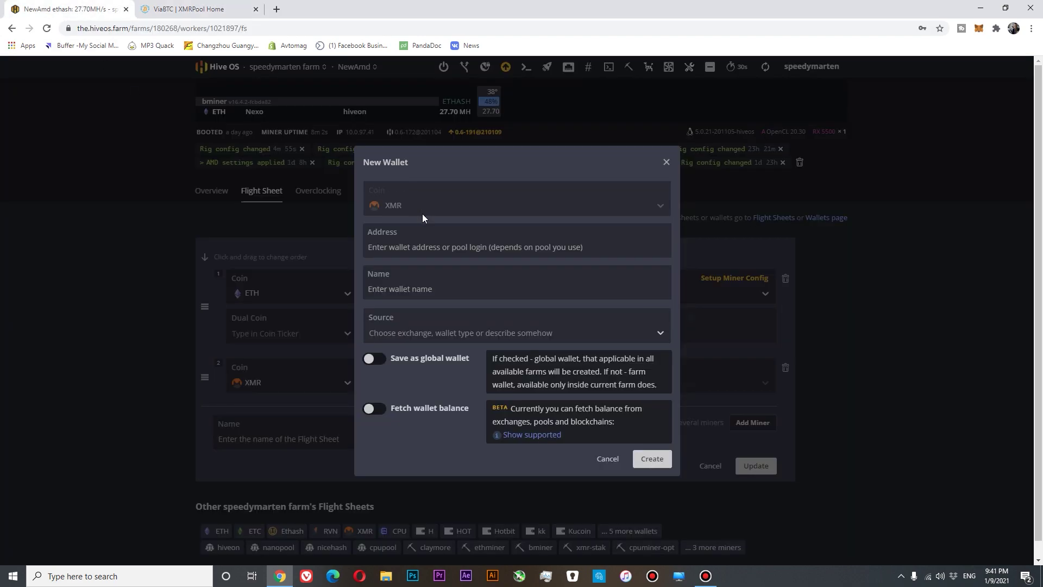
click(416, 240)
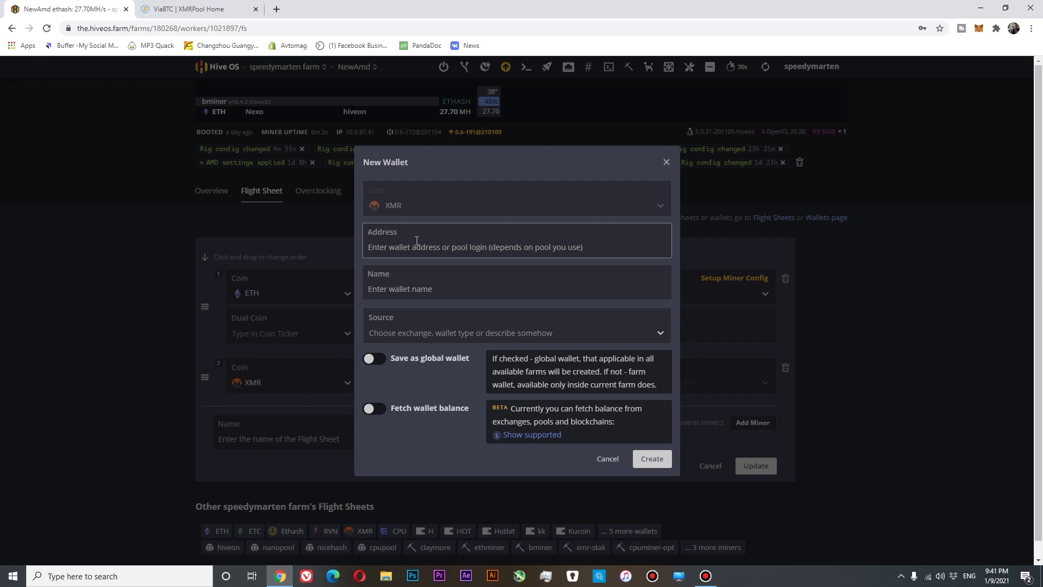
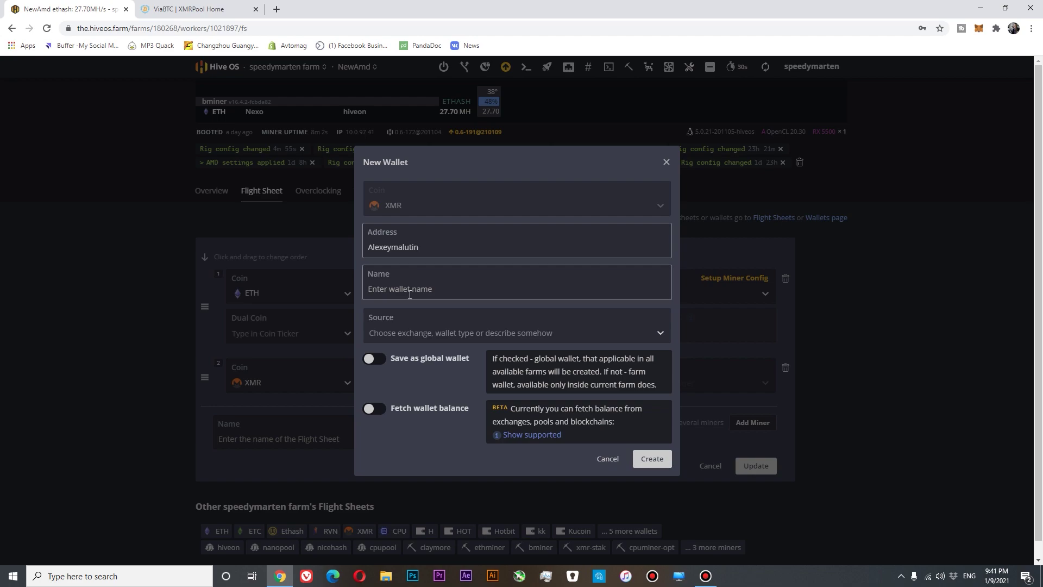
click(410, 294)
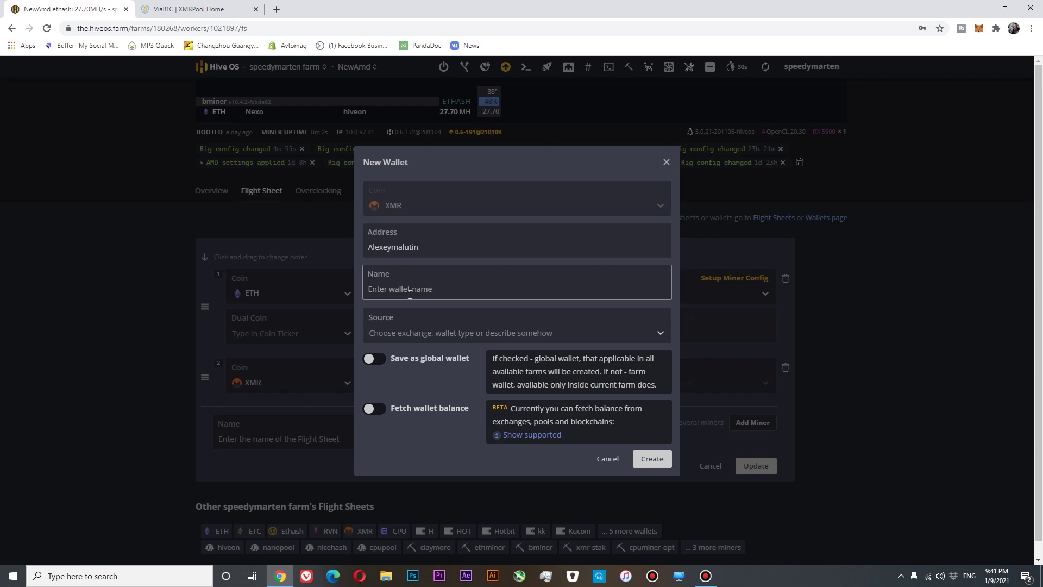
text(ViaBTC TEST MXR)
click(660, 458)
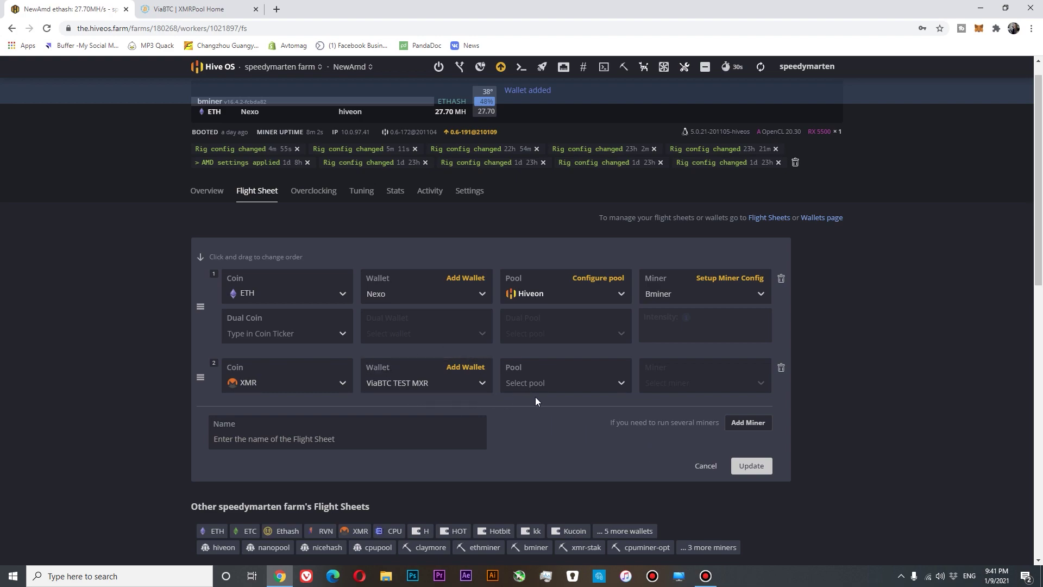
Step: Set the XMR row's pool to 'Configure in miner'
click(581, 383)
scroll(576, 419, down, 4)
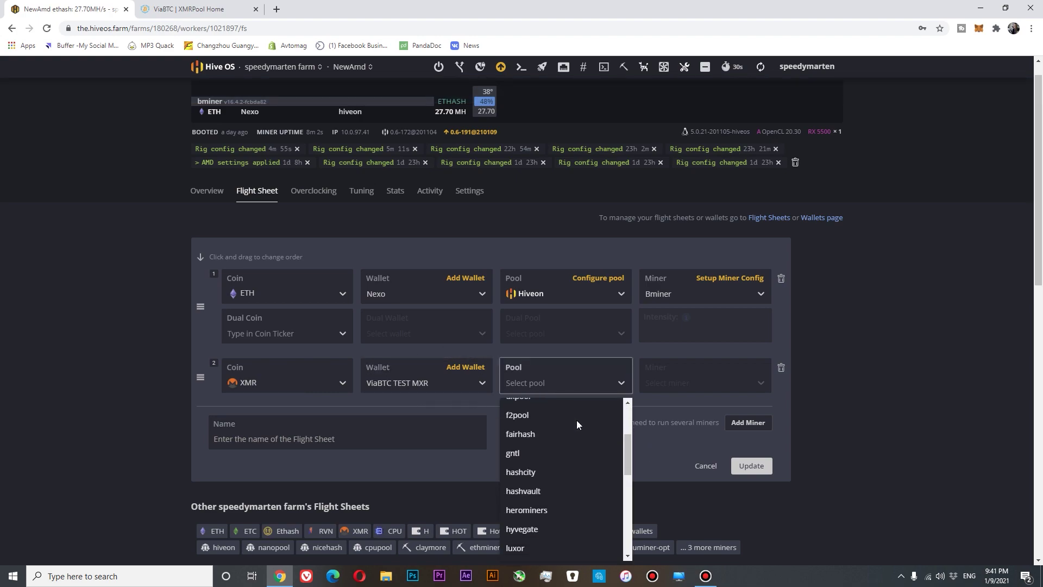
scroll(577, 425, down, 3)
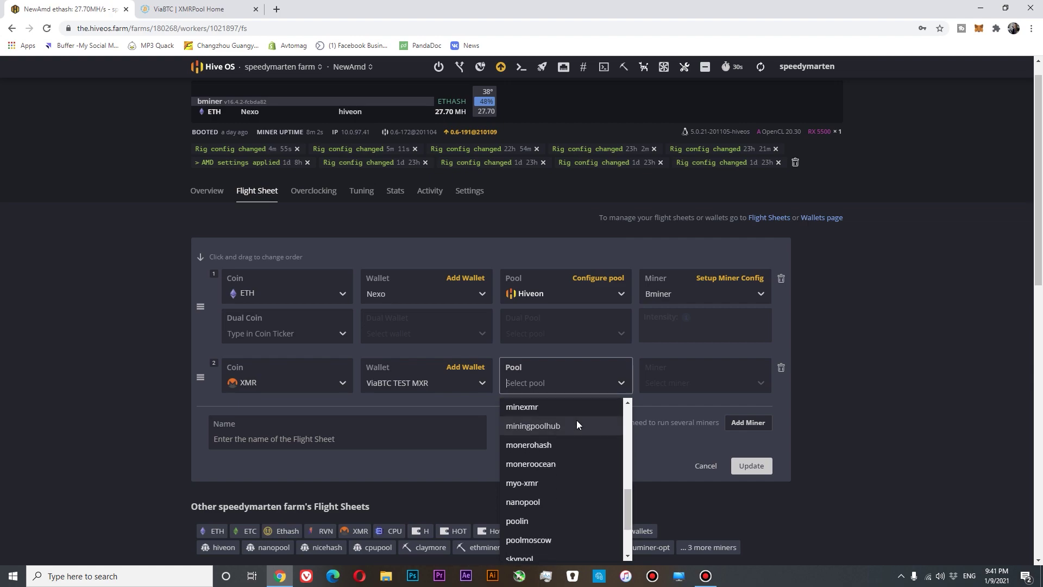
text(via)
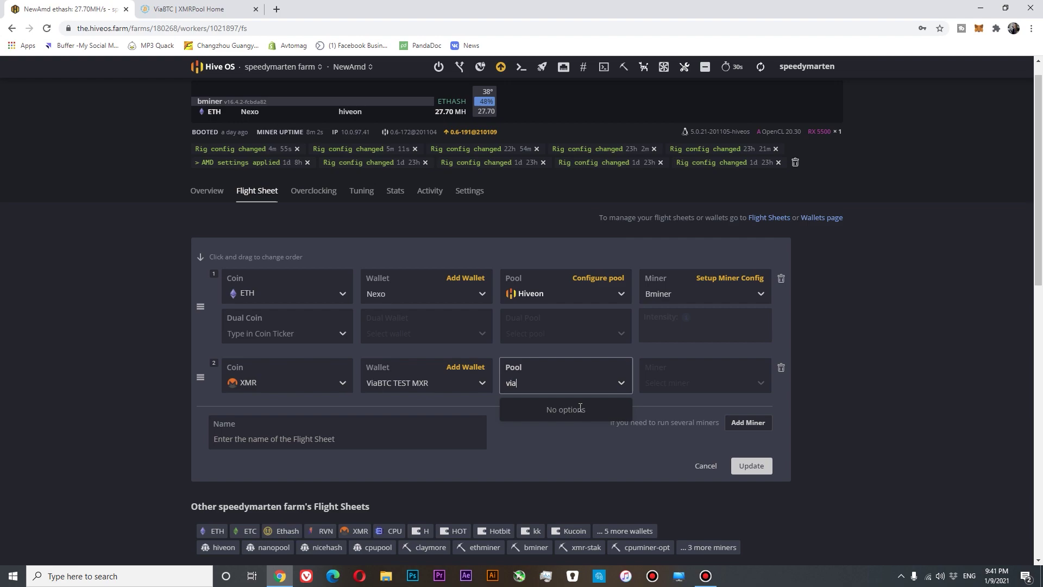
key(BackSpace)
key(BackSpace)
key(BackSpace)
scroll(580, 418, down, 7)
scroll(580, 428, down, 3)
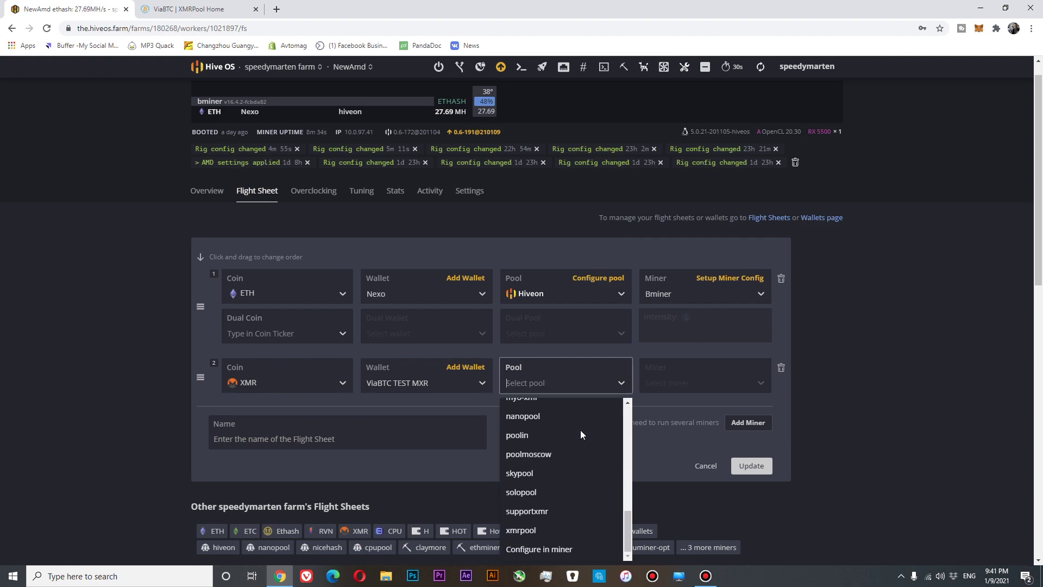
click(553, 549)
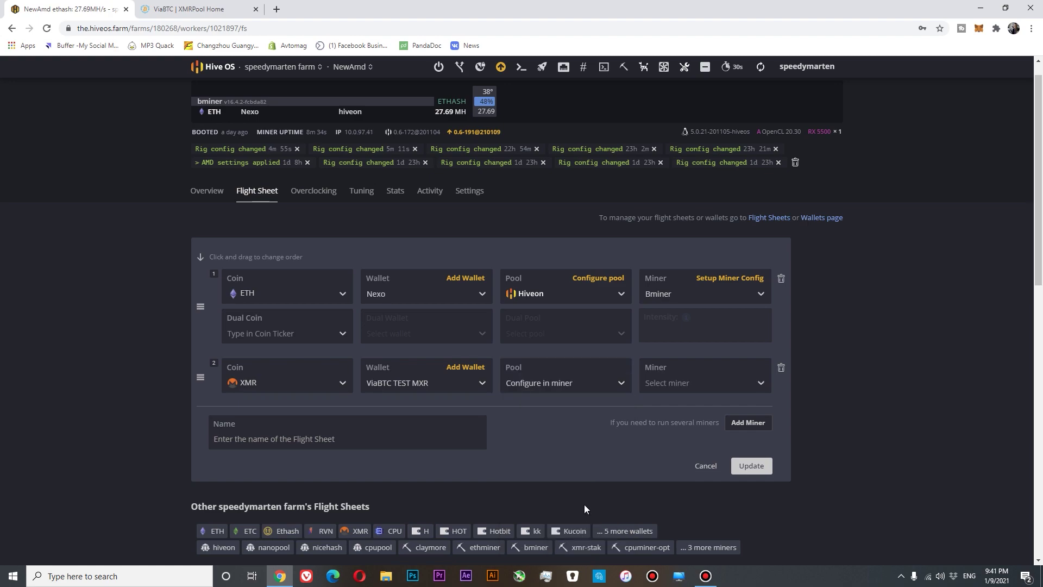
Step: Choose XMRig (new) as the XMR row's miner
click(759, 383)
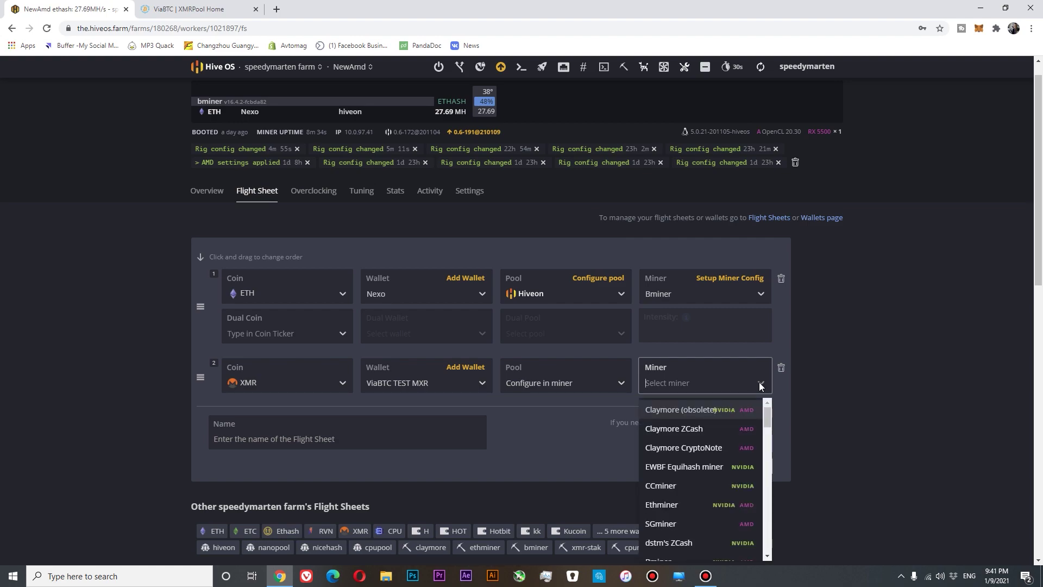
text(XMR)
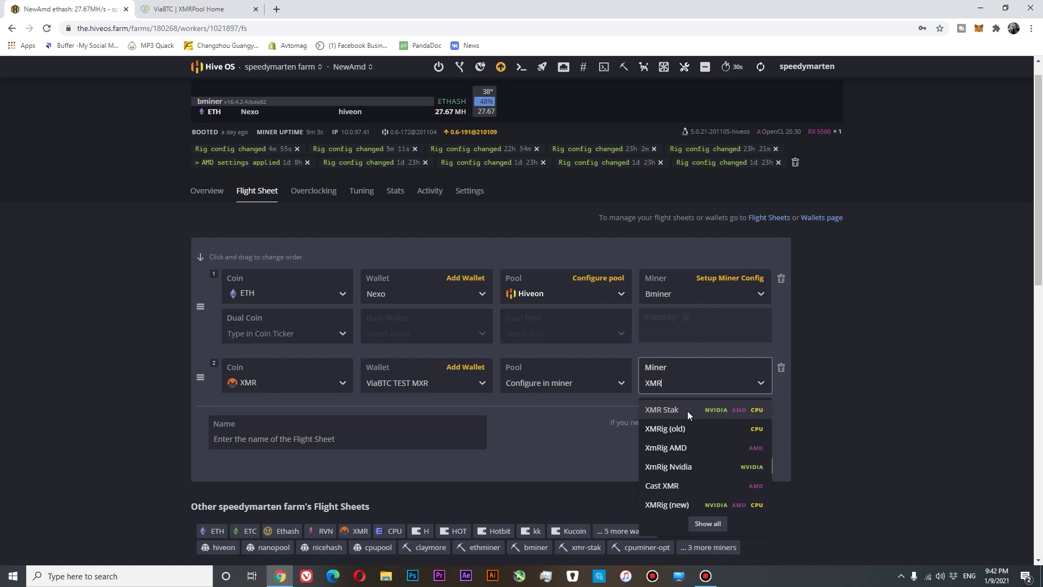
click(681, 506)
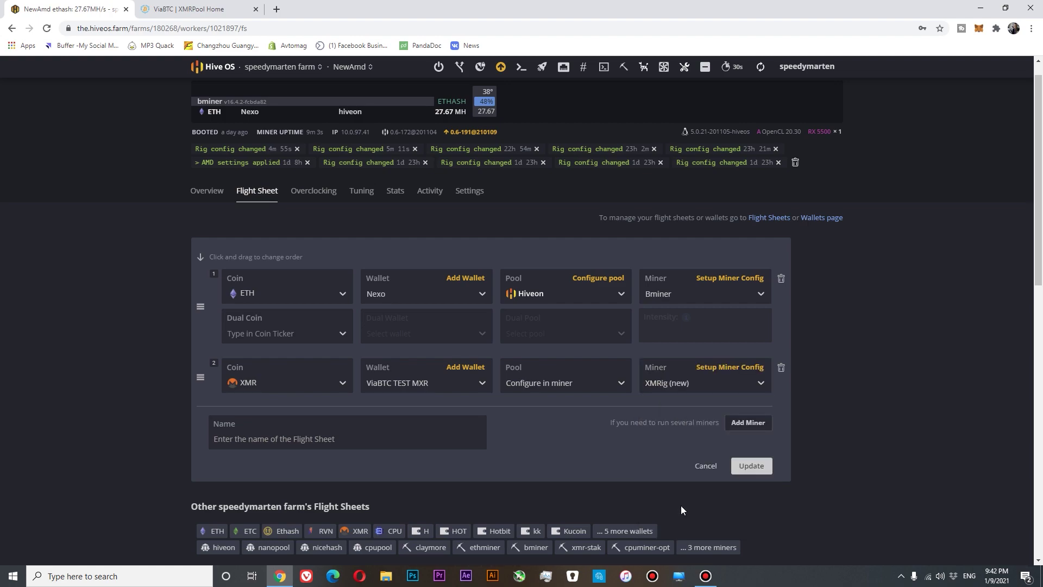
Step: Set the XMRig (new) wallet template to %WAL%.%WORKER_NAME%
click(726, 368)
click(506, 223)
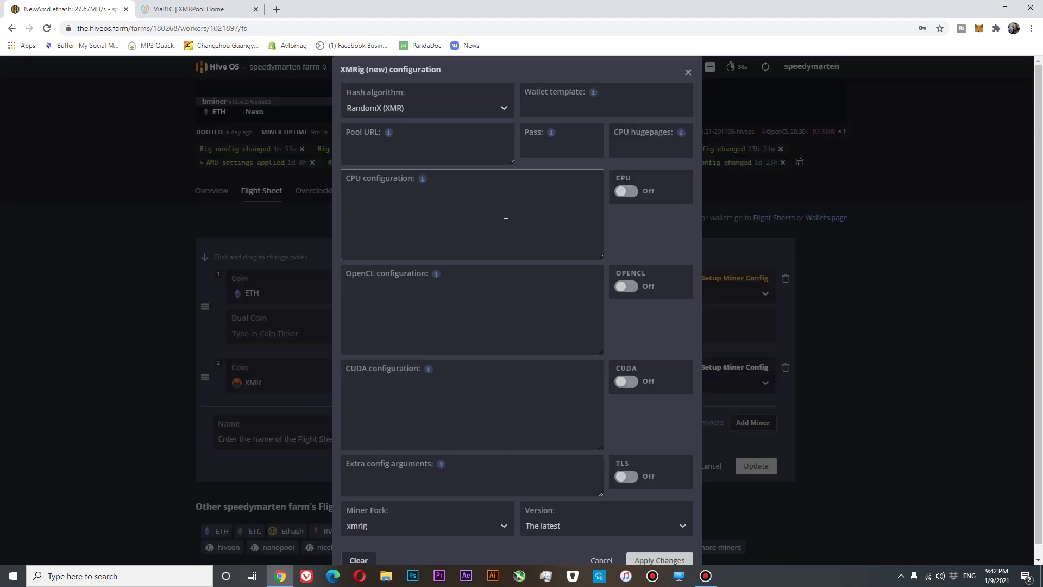
click(592, 92)
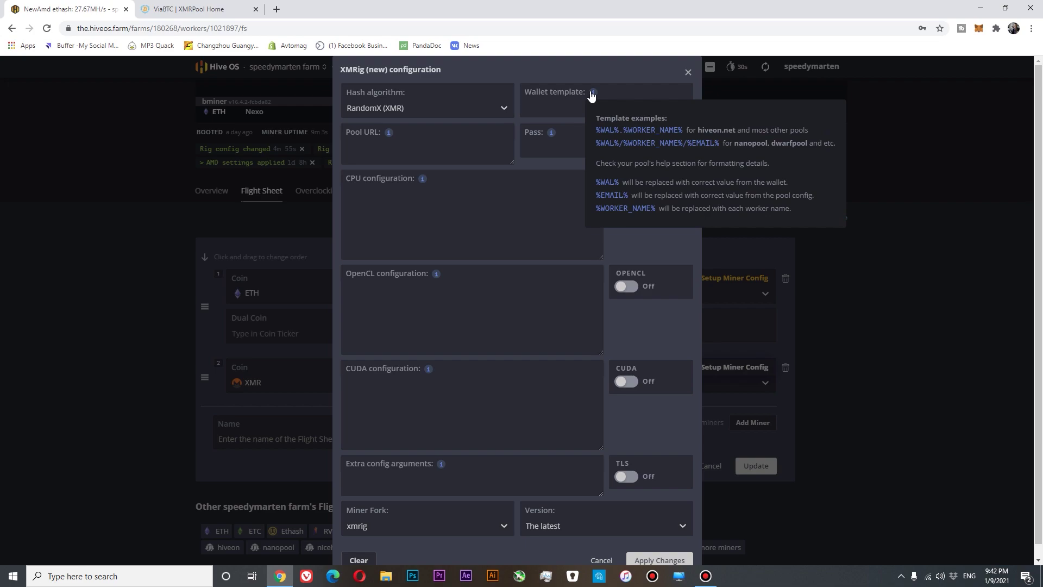
click(619, 131)
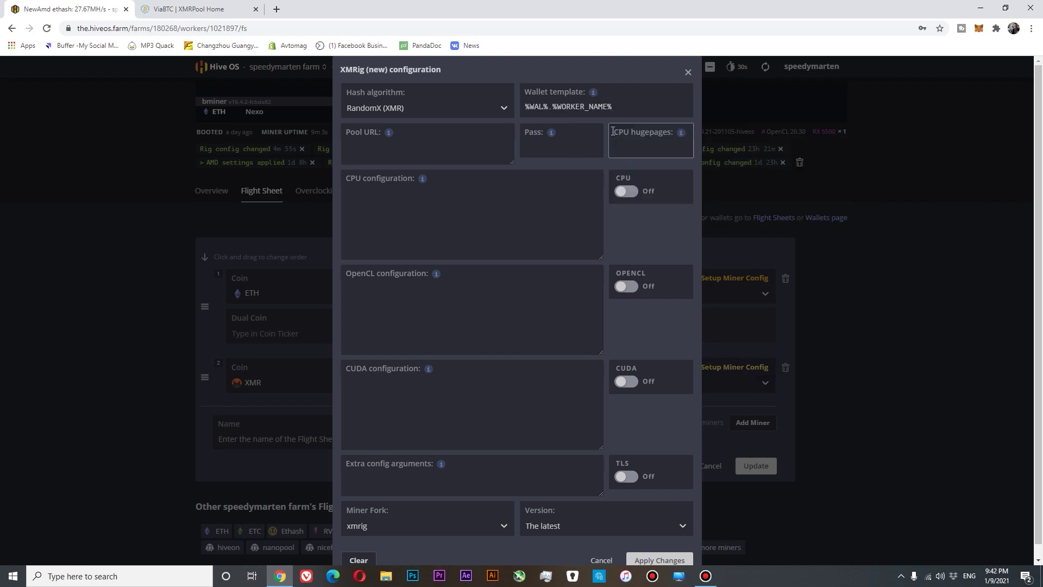
click(417, 148)
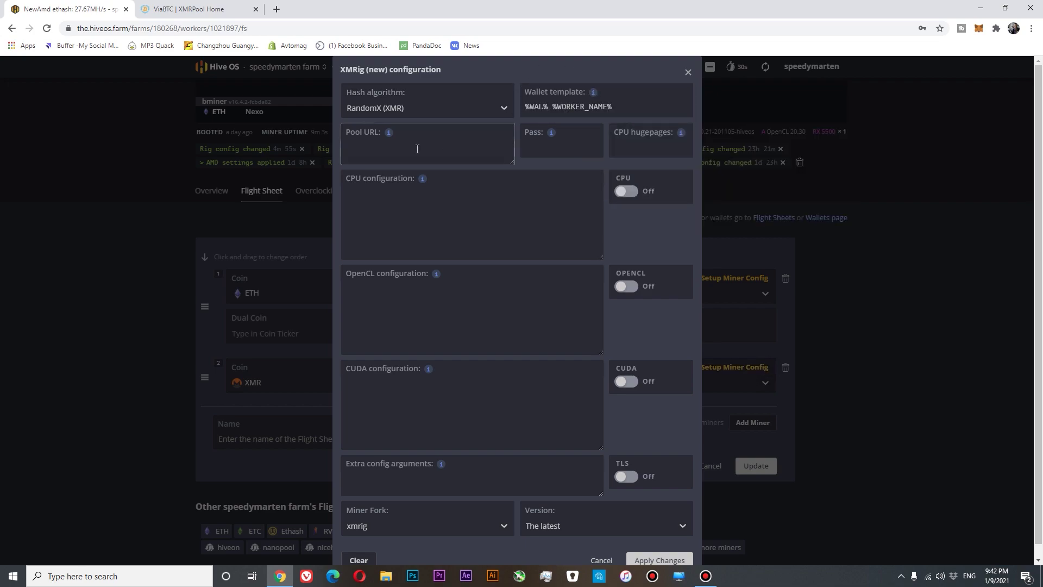
Step: Copy ViaBTC's XMR stratum URL from the pool dashboard
click(239, 9)
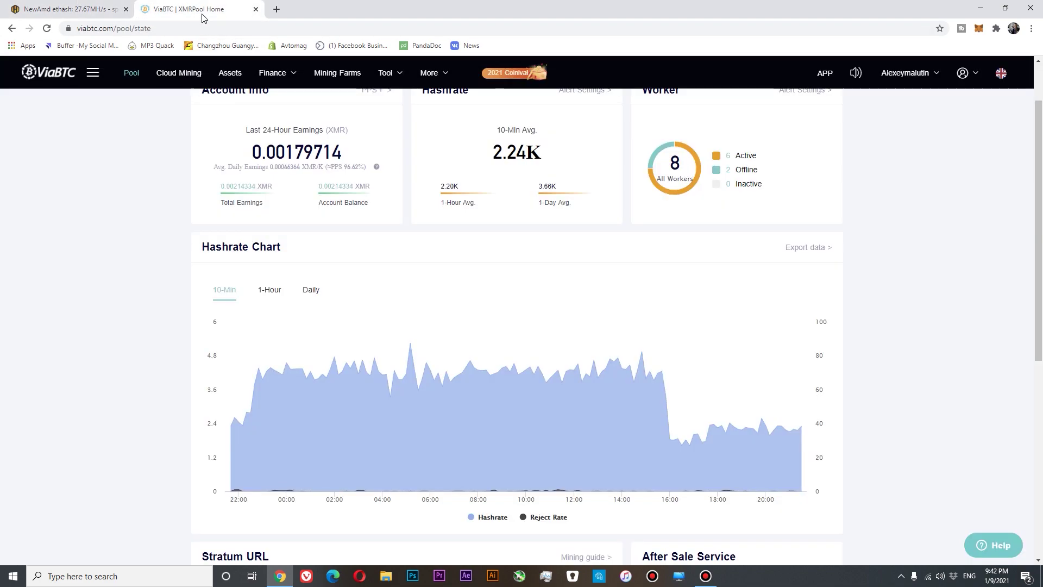
scroll(187, 354, down, 7)
click(329, 225)
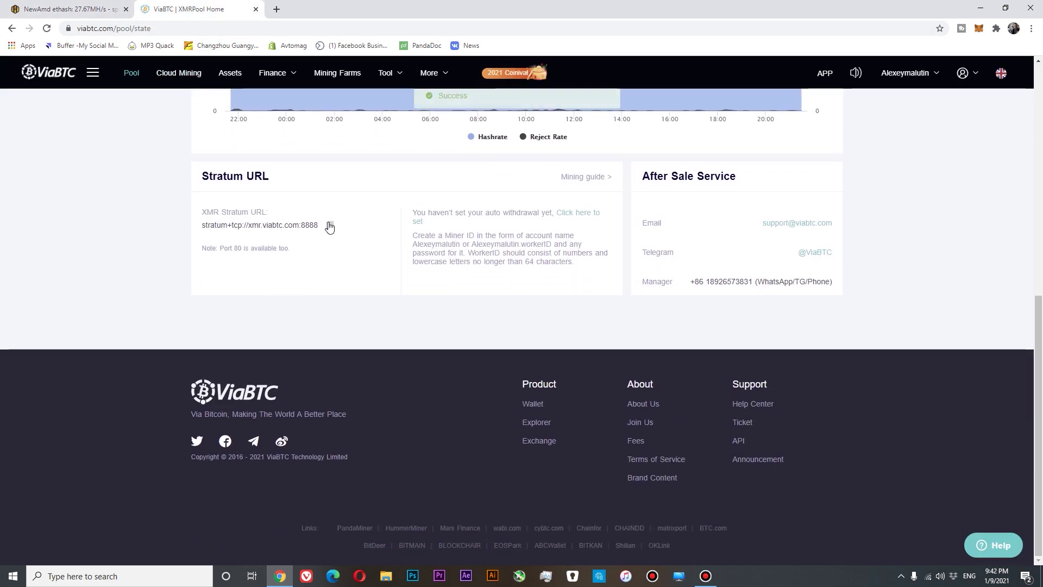
Step: Paste stratum+tcp://xmr.viabtc.com:8888 as XMRig's pool URL and turn on CPU mining
click(79, 10)
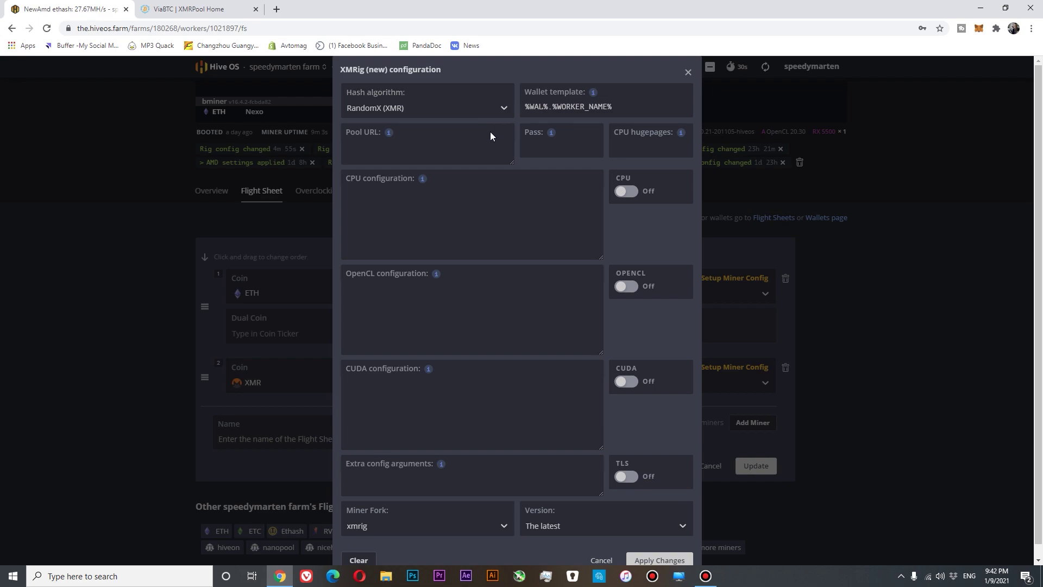
click(440, 143)
key(ctrl+v)
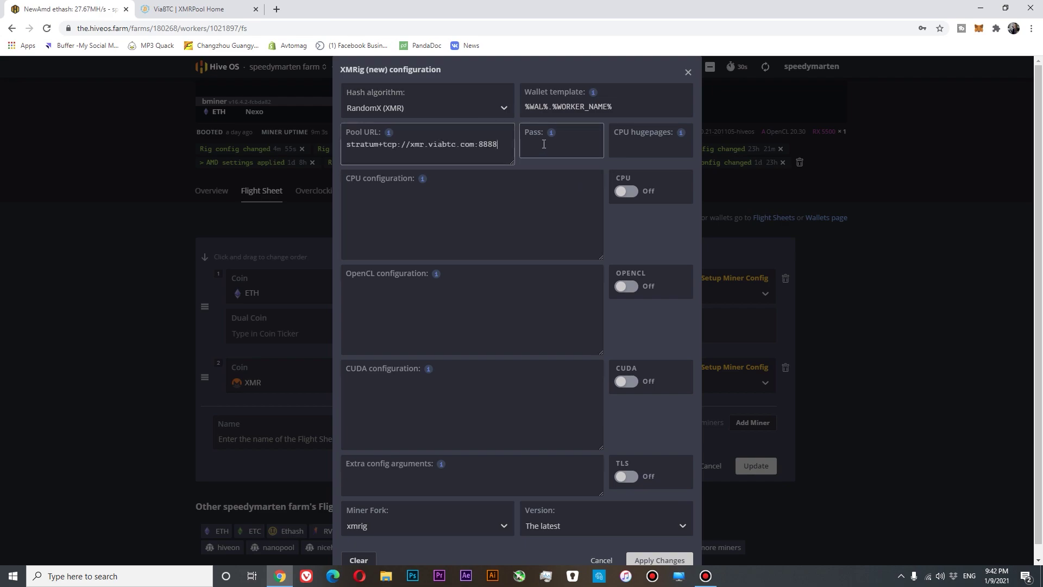
click(628, 193)
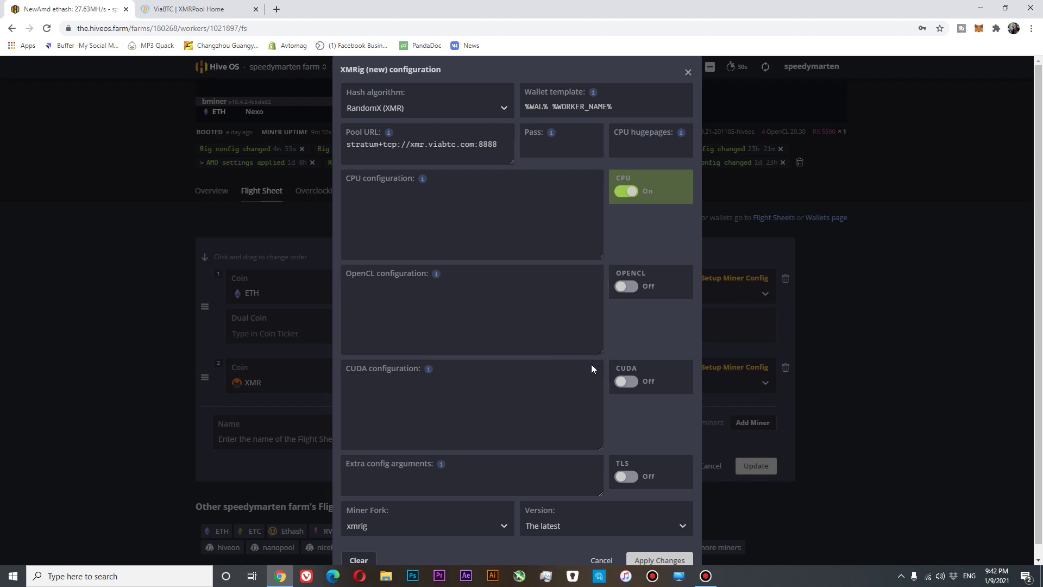
scroll(588, 367, down, 1)
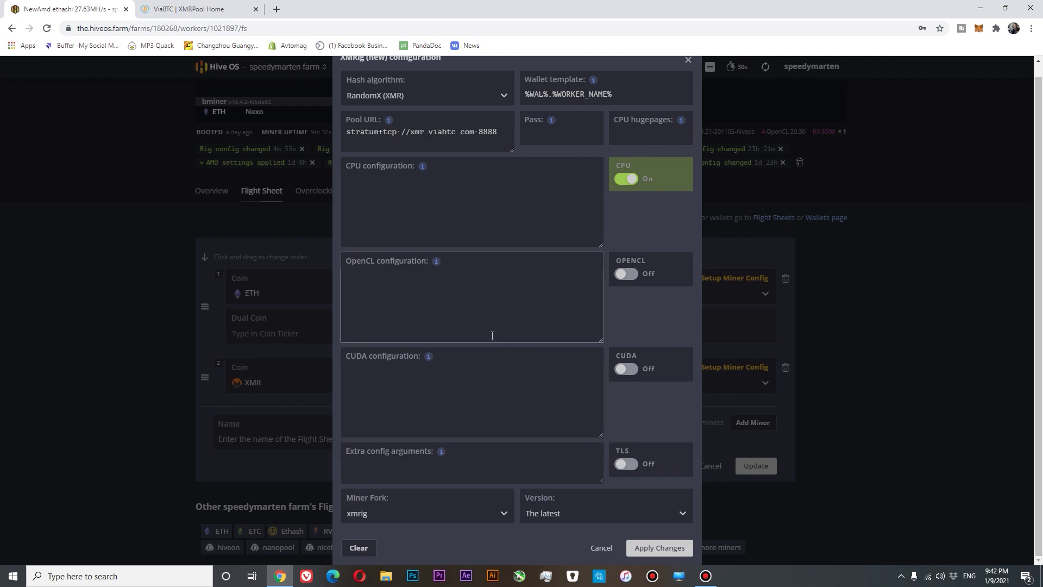
scroll(489, 334, up, 1)
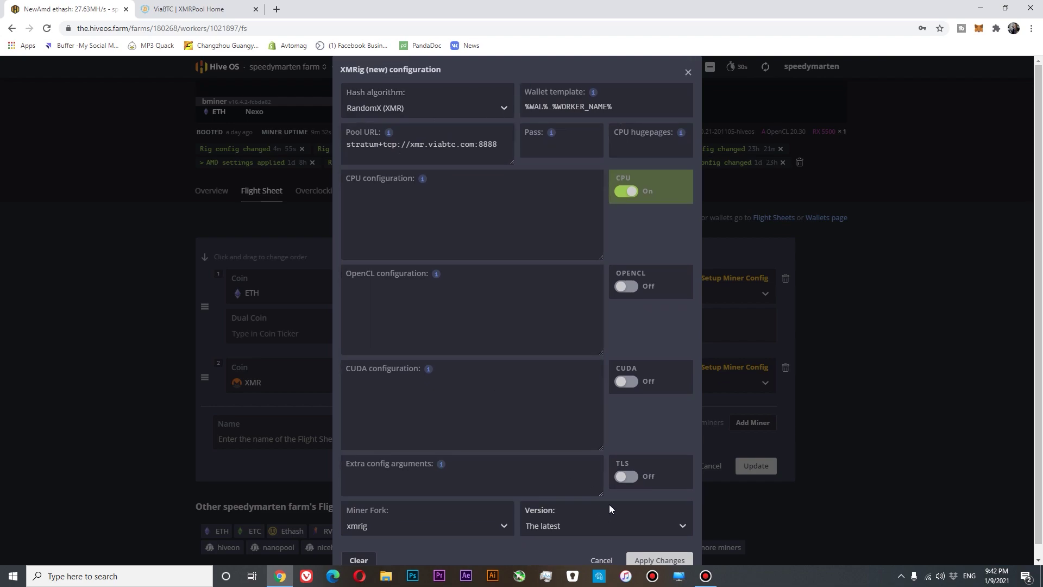
scroll(625, 516, down, 1)
Step: Apply the XMRig config, save as a new flight sheet, and run it on NewAmd
click(660, 546)
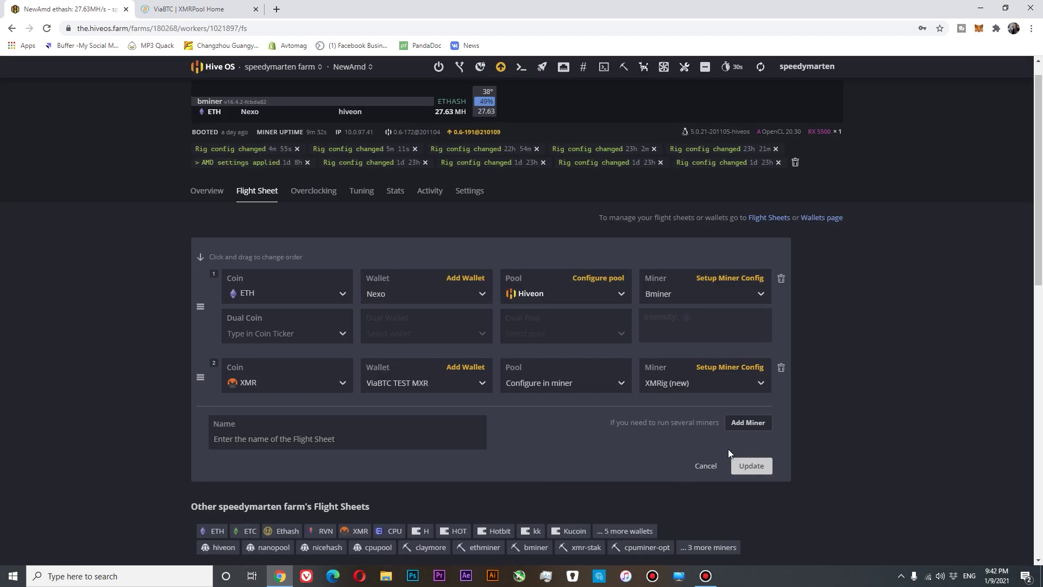
click(752, 466)
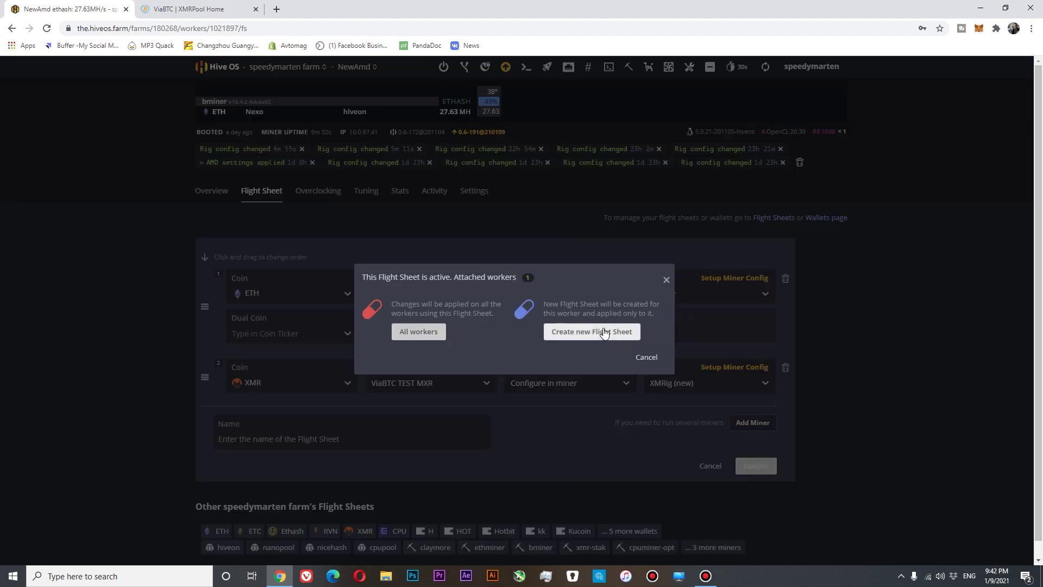
click(586, 332)
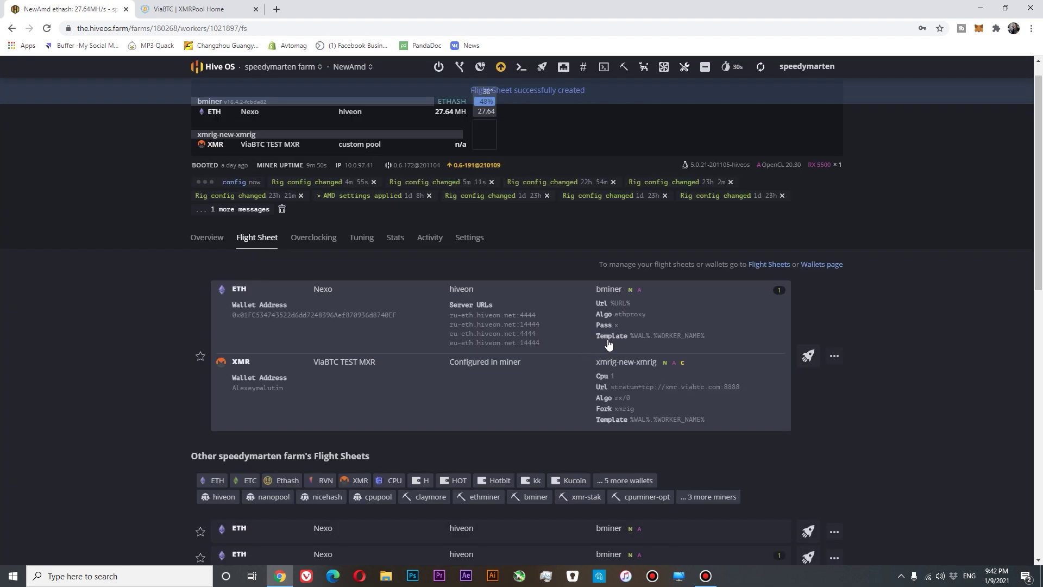
click(809, 359)
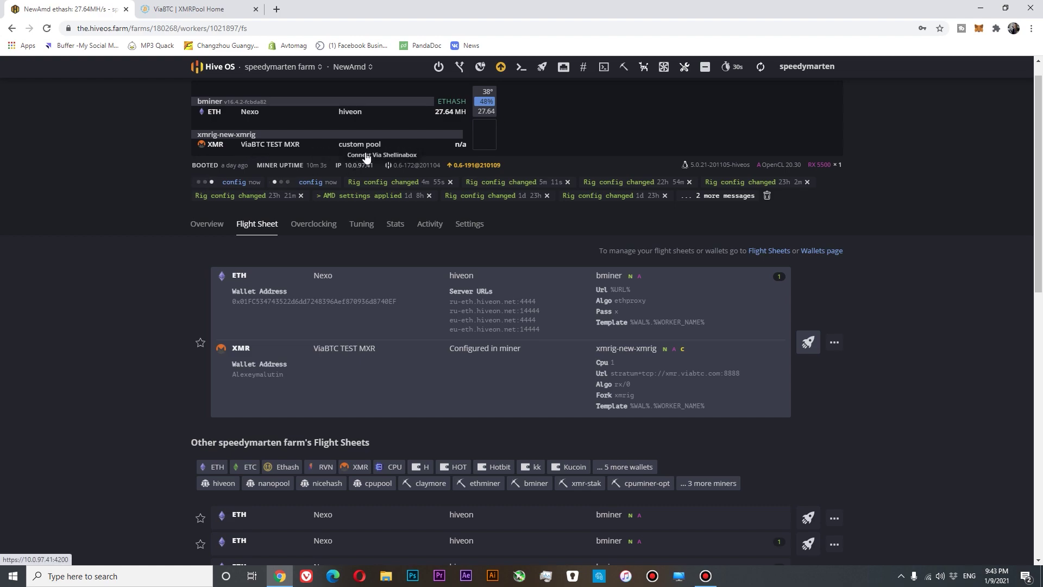
Step: Refresh the NewAmd page so both bminer ETH and xmrig-new-xmrig XMR miners appear
click(48, 29)
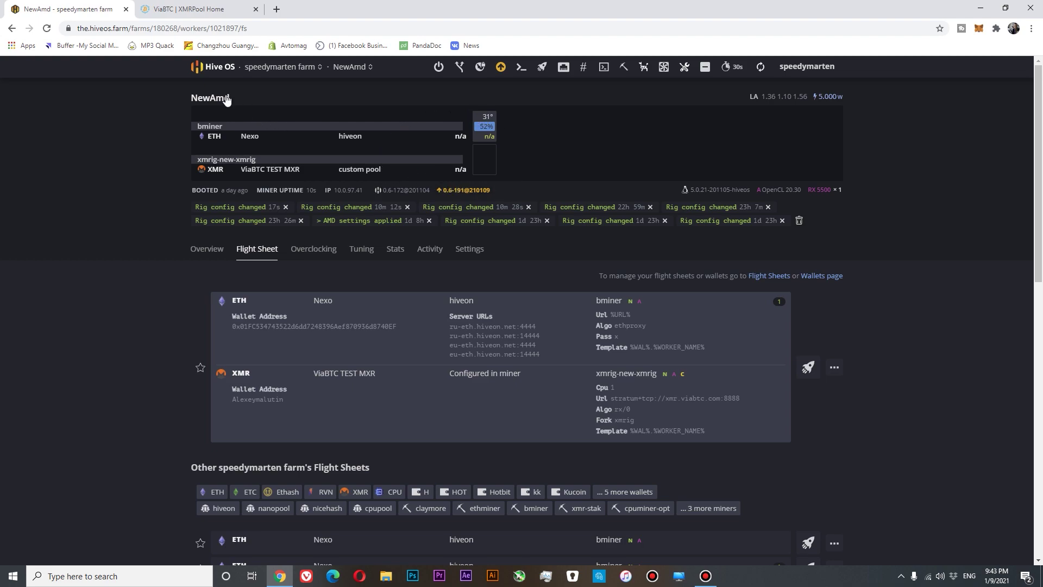
Step: Switch to NewAmd's Overview to check the ETHASH and RandomX hashrates
click(207, 249)
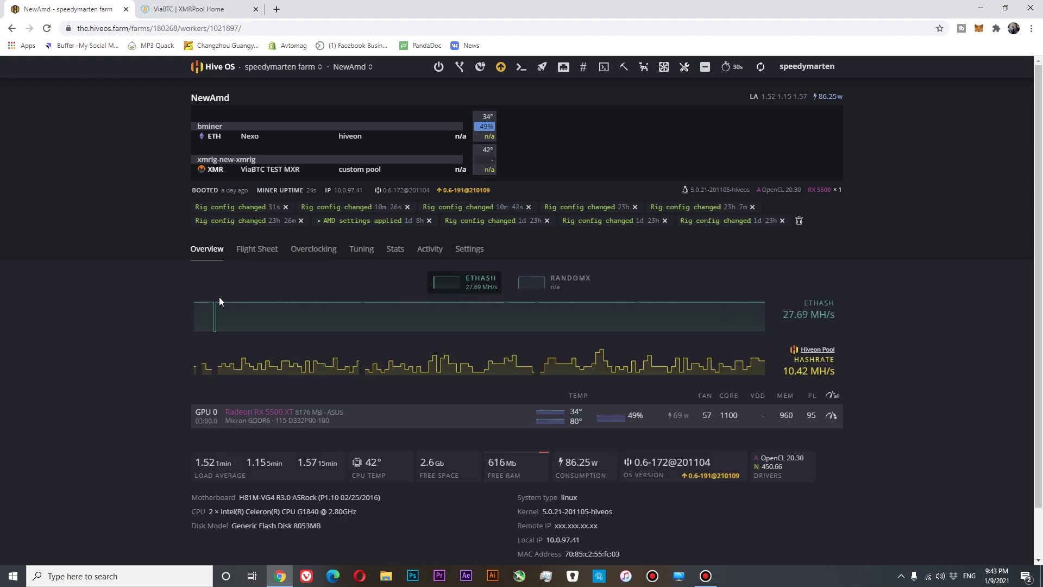